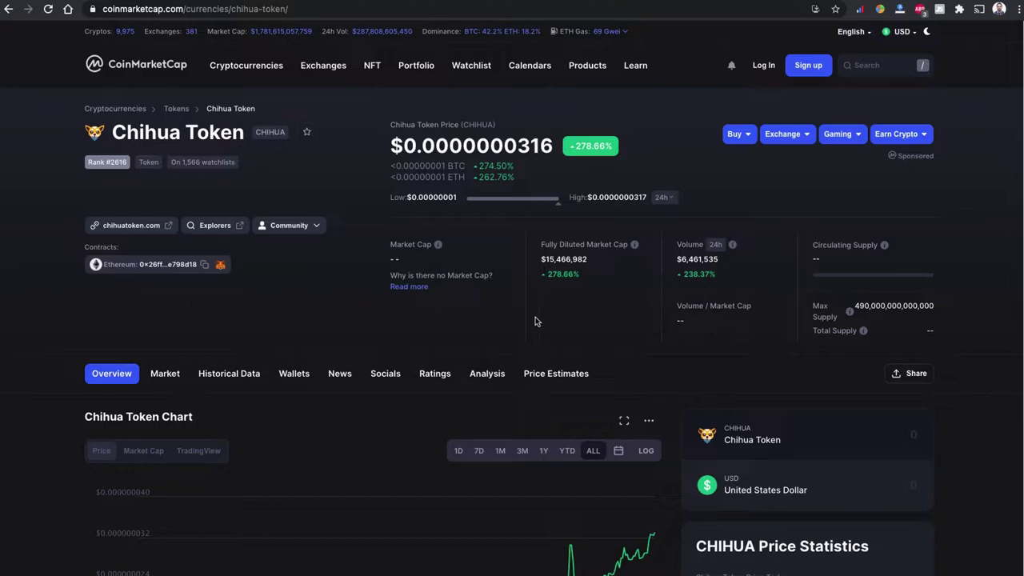
# Examine the Chihua Token page on CoinMarketCap and the project's website chihuatoken.com, including its tokenmetrics section.
pyautogui.scroll(-20, 670, 389)
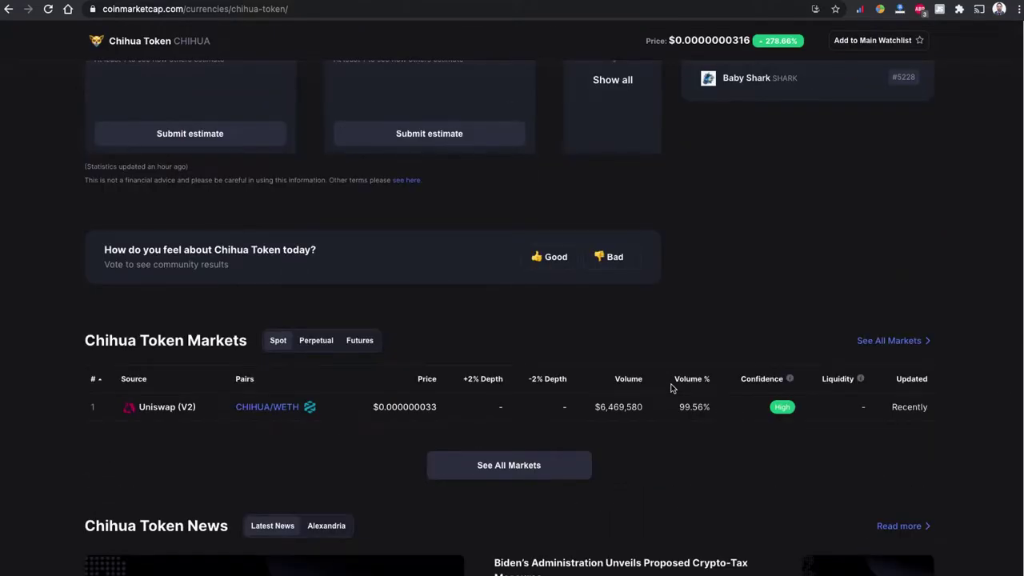
pyautogui.scroll(10, 670, 388)
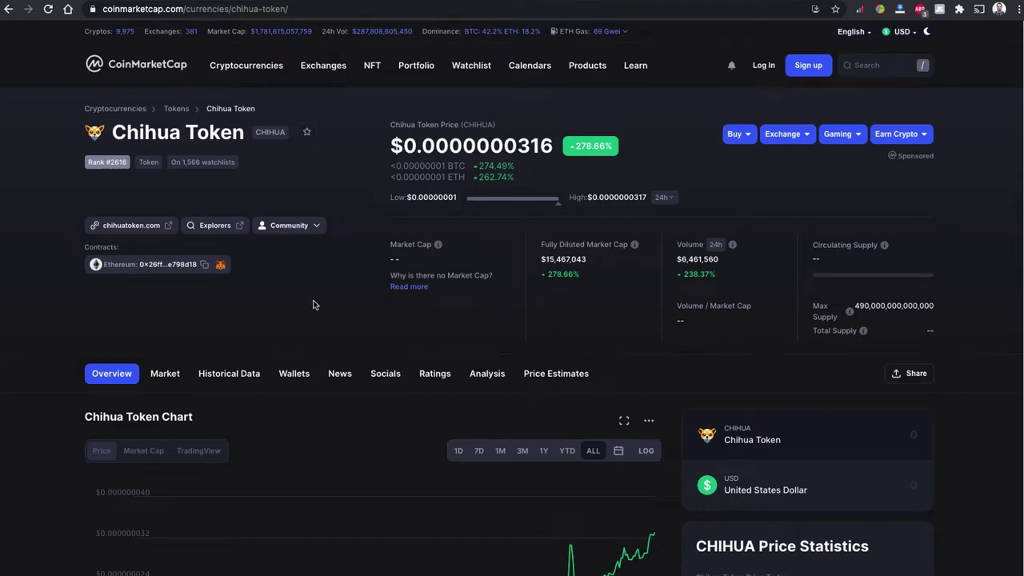
pyautogui.click(168, 226)
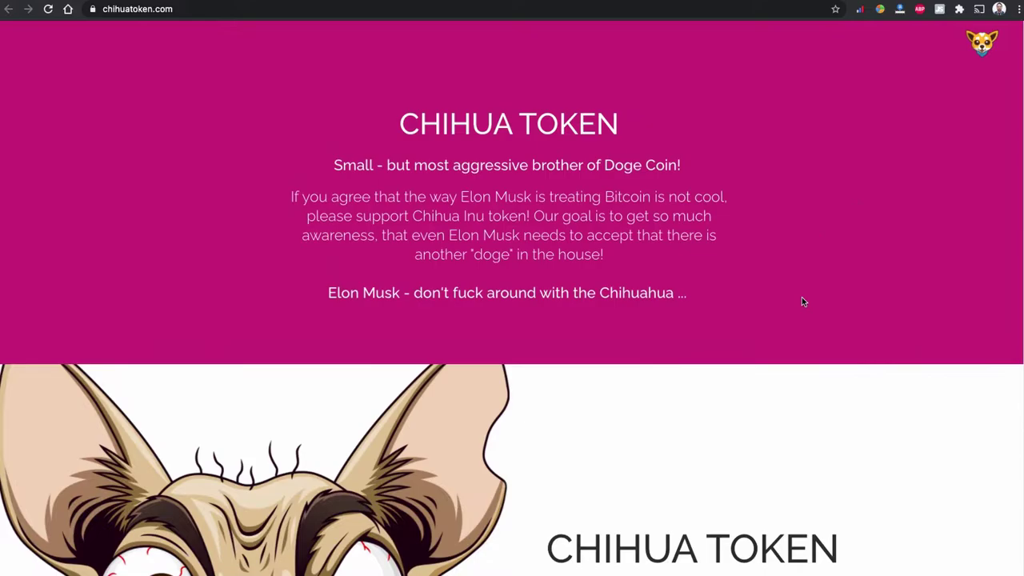
pyautogui.scroll(-5, 804, 302)
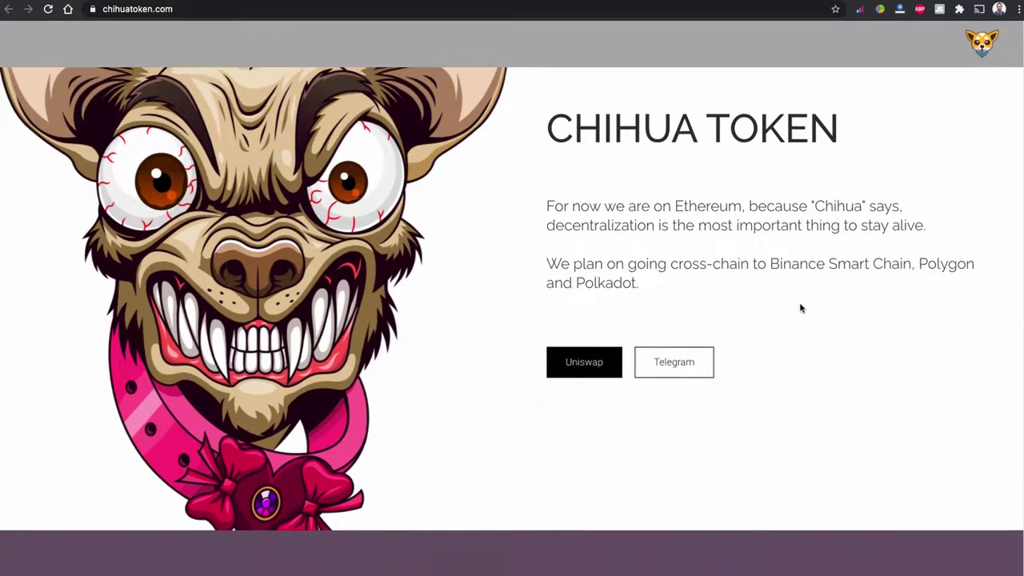
pyautogui.scroll(-9, 800, 308)
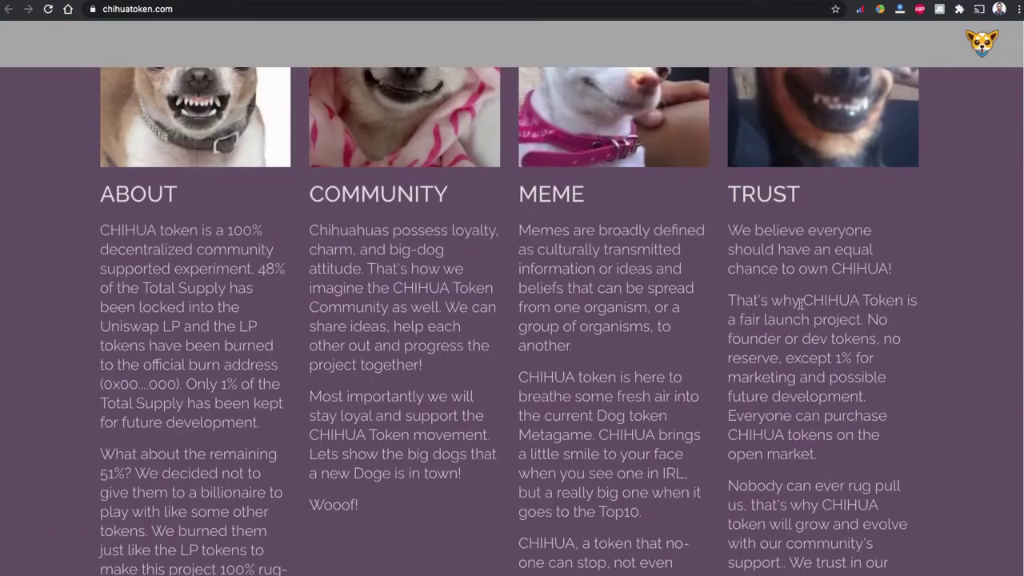
pyautogui.scroll(-20, 800, 303)
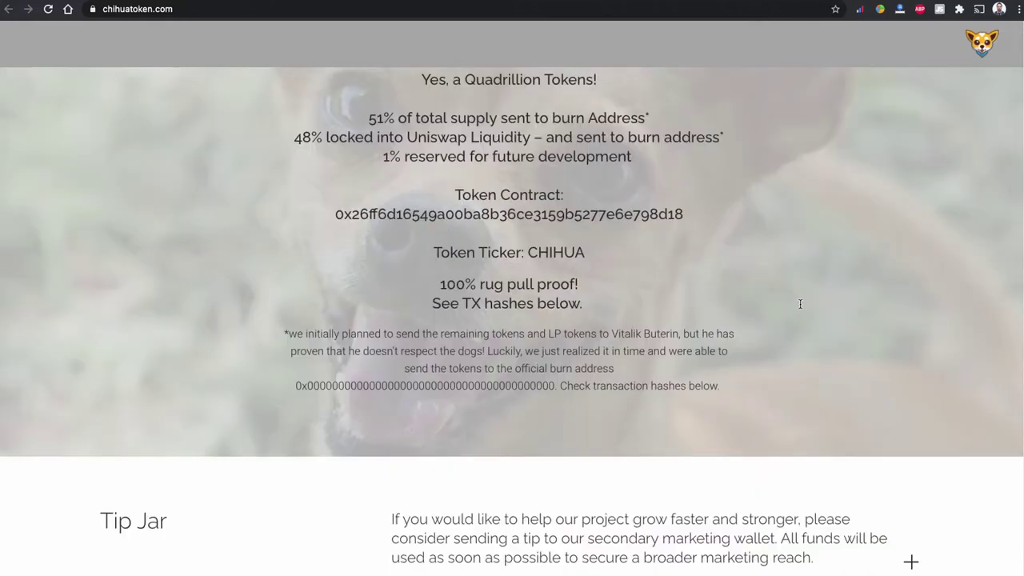
pyautogui.scroll(-6, 800, 304)
pyautogui.scroll(10, 797, 301)
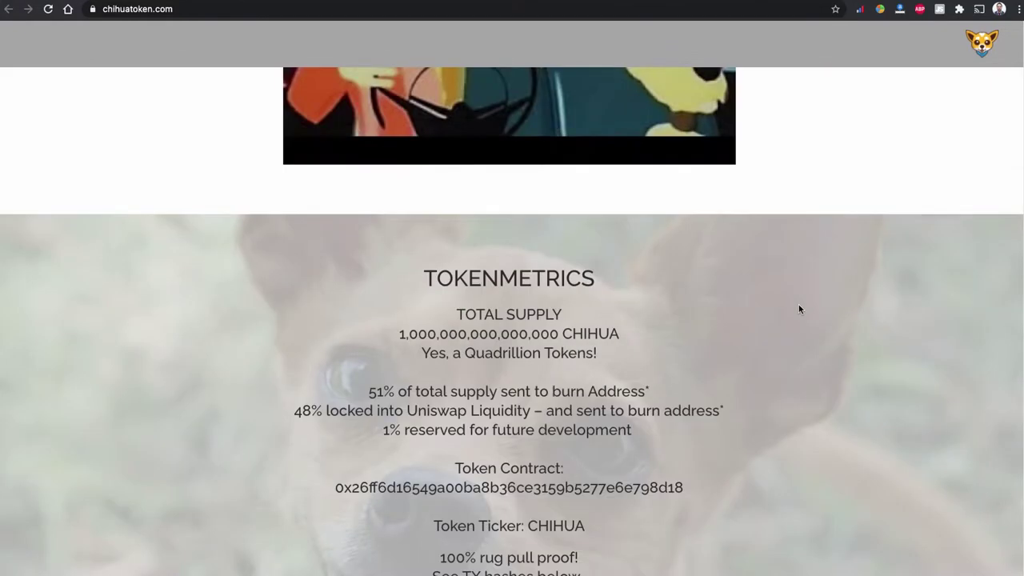
pyautogui.scroll(20, 799, 310)
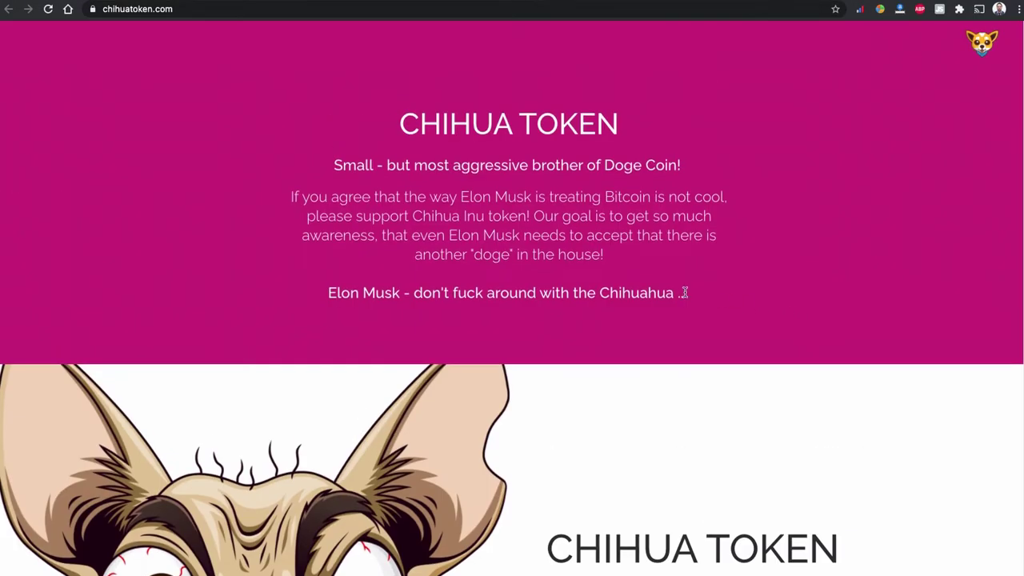
# Return to the top of the Chihua Token page on CoinMarketCap and narrow the browser window to about 70% of the screen width.
pyautogui.hotkey('ctrl', 'Tab')
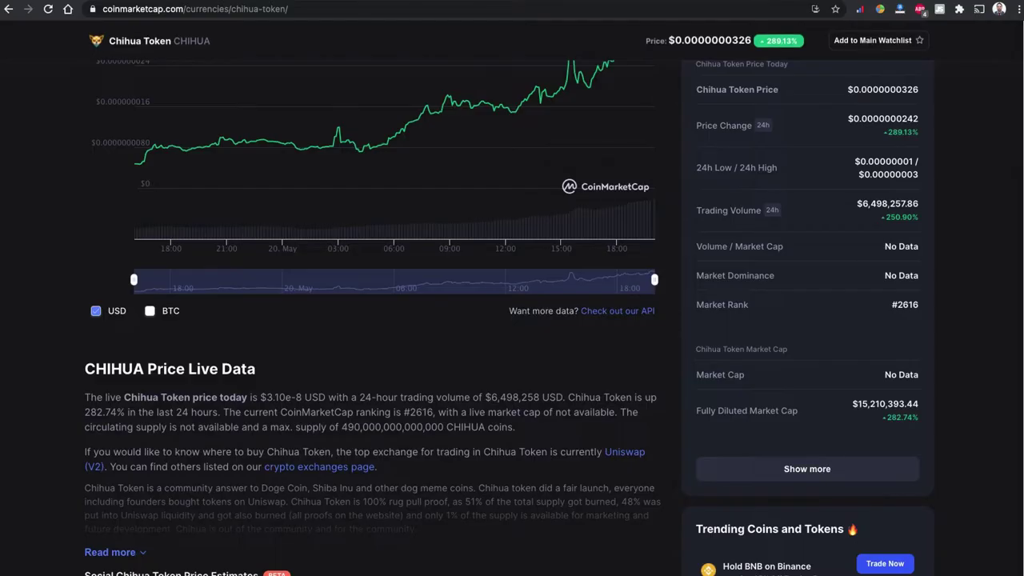
pyautogui.scroll(6, 998, 178)
pyautogui.scroll(1, 999, 178)
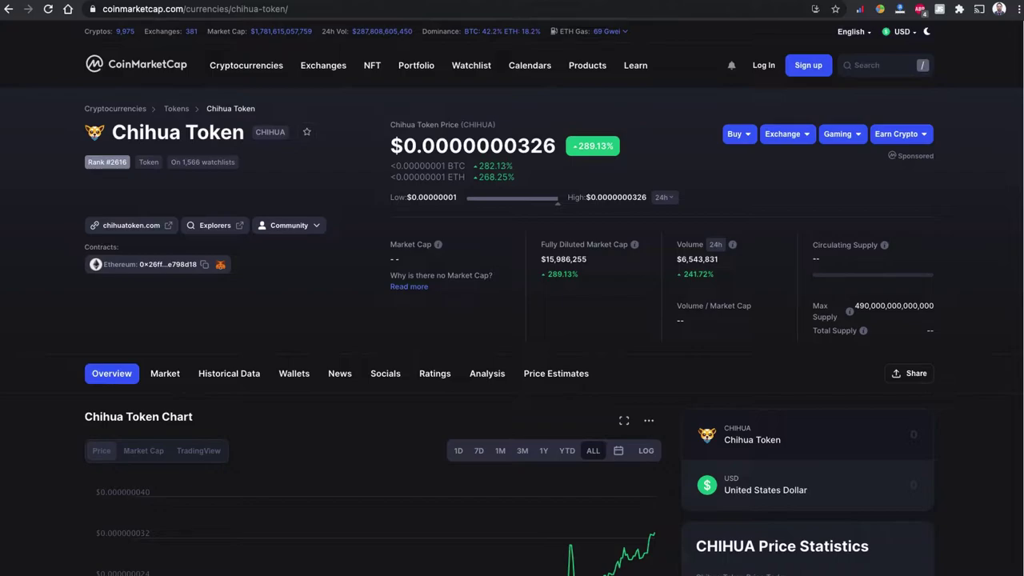
pyautogui.moveTo(1018, 174); pyautogui.dragTo(728, 164)
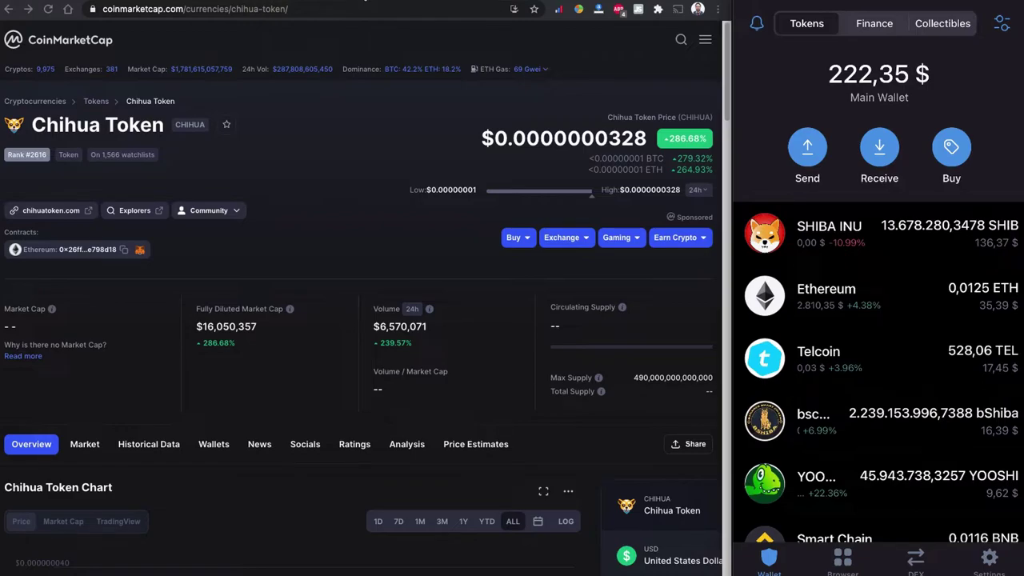
# Open uniswap.org in a new browser tab and launch the Uniswap swap app from its home page.
pyautogui.hotkey('ctrl', 't')
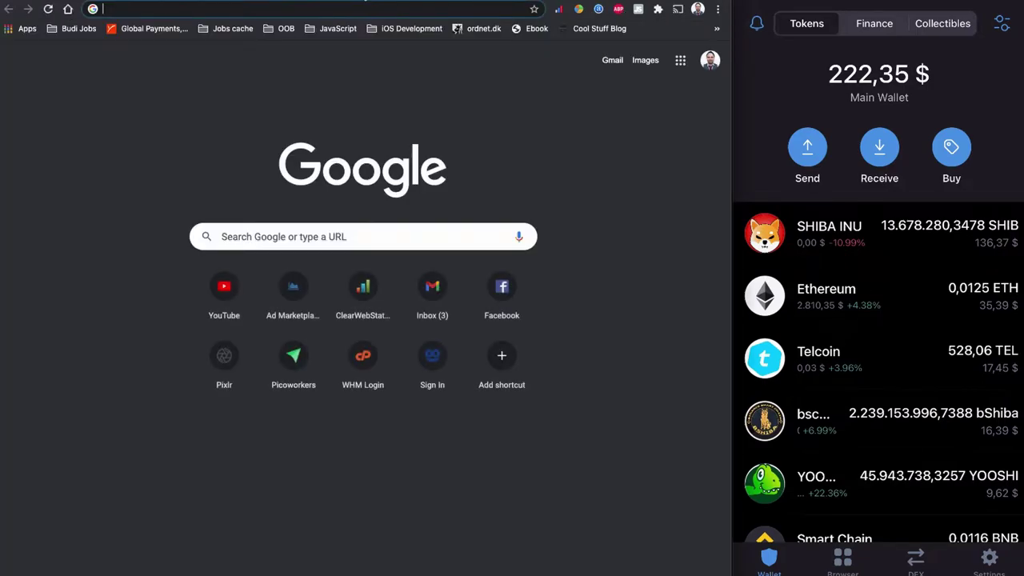
pyautogui.write('uniswap.org')
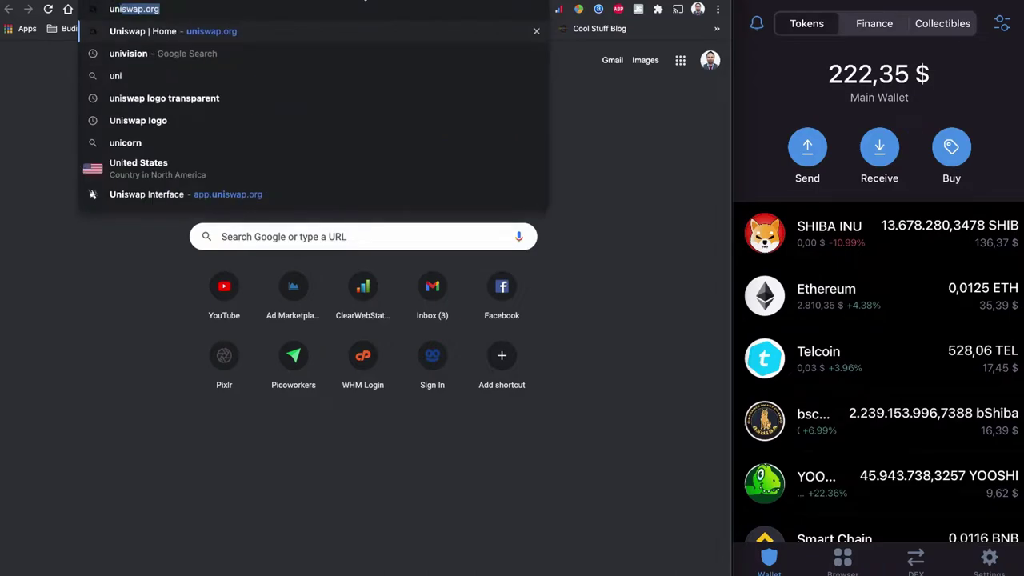
pyautogui.press('Return')
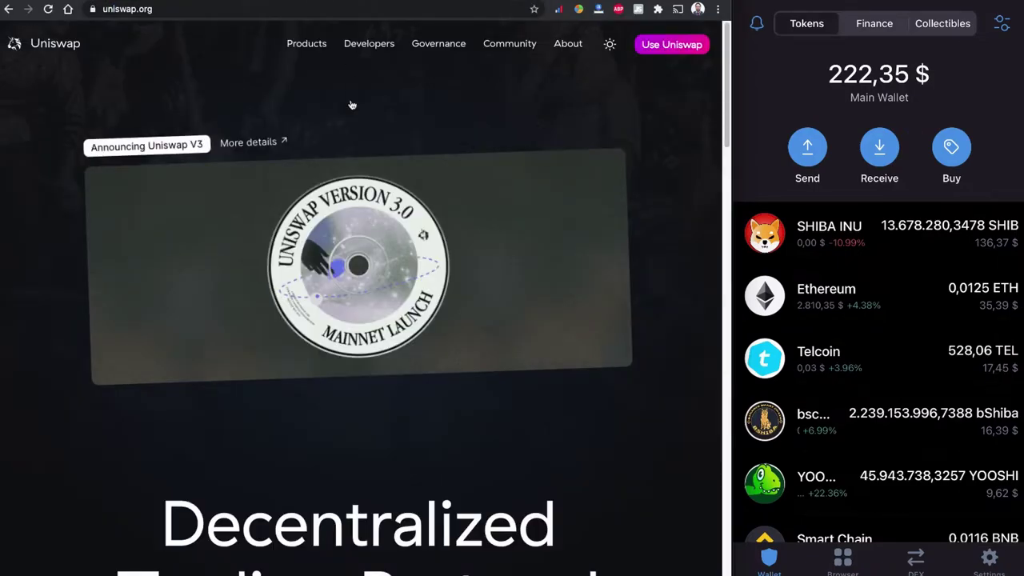
pyautogui.scroll(-5, 347, 288)
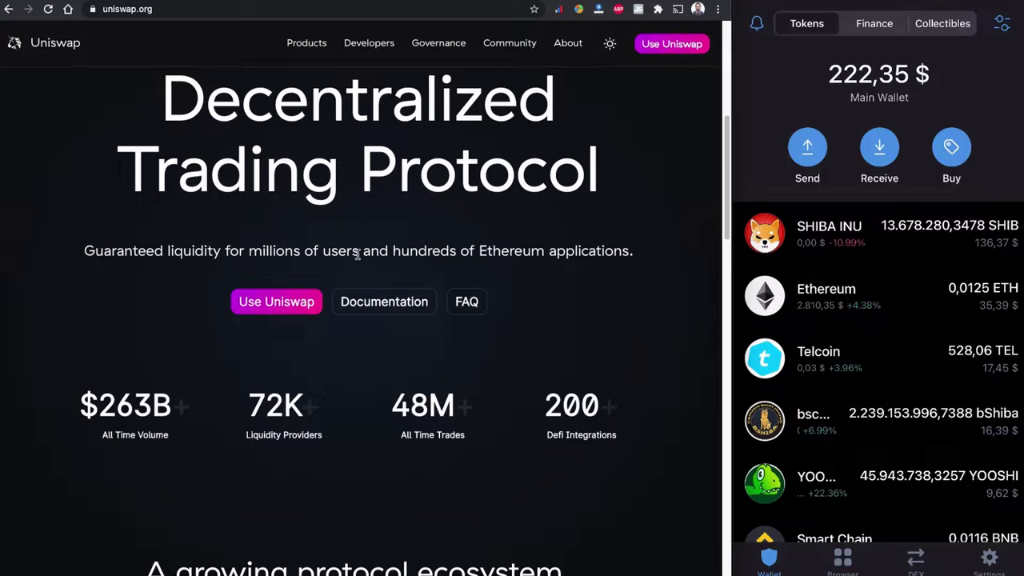
pyautogui.click(277, 311)
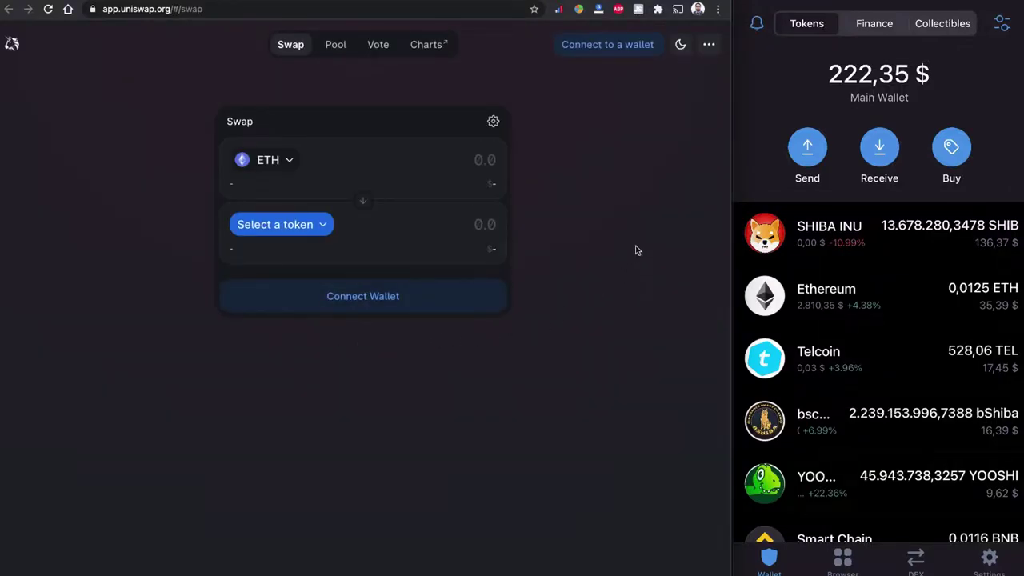
# Connect the mobile wallet to Uniswap through WalletConnect.
pyautogui.click(617, 48)
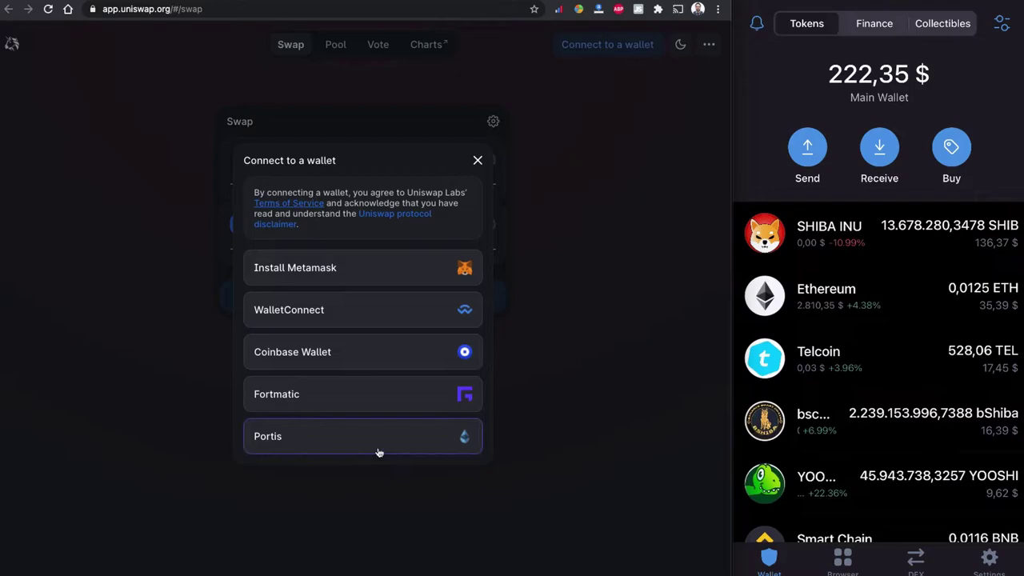
pyautogui.click(389, 314)
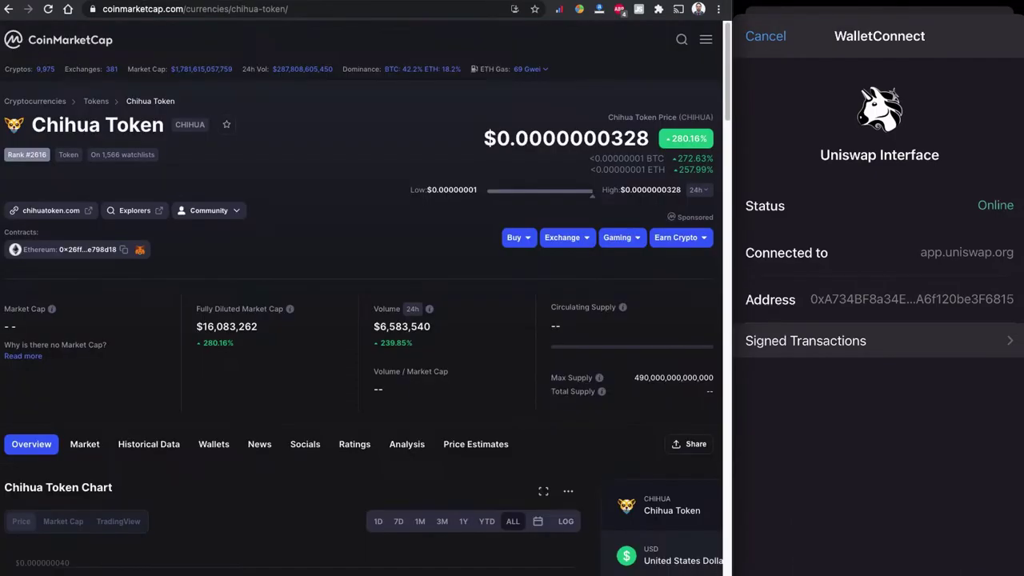
# Copy Chihua Token's Ethereum contract address from CoinMarketCap and use it in Uniswap to select CHIHUA as the token to receive.
pyautogui.click(124, 250)
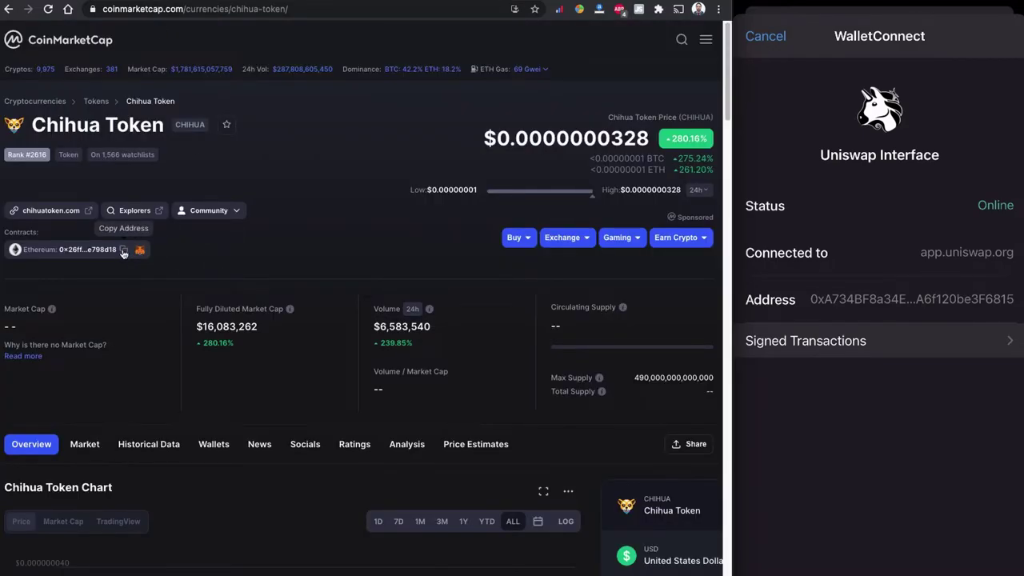
pyautogui.click(123, 251)
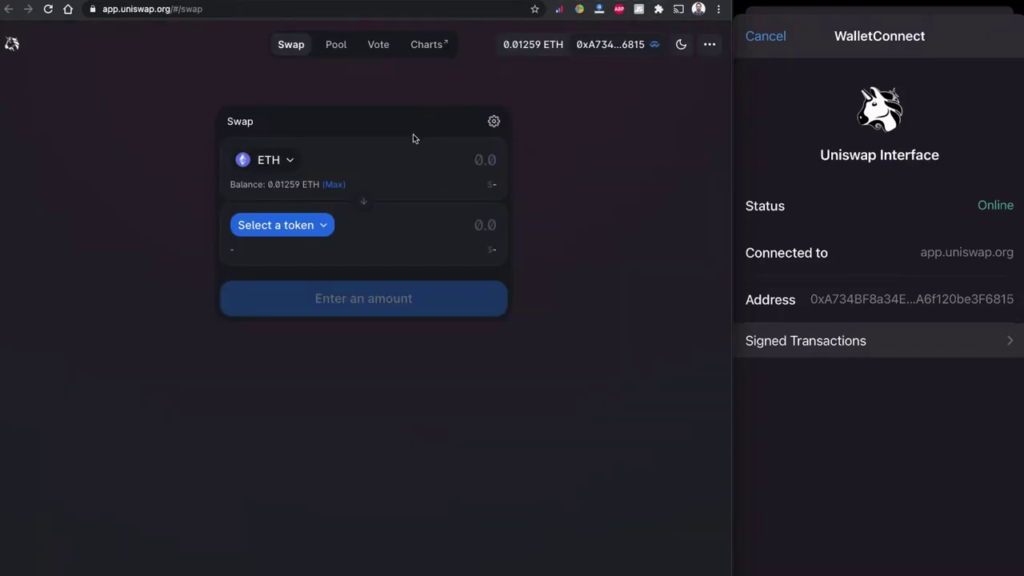
pyautogui.click(324, 229)
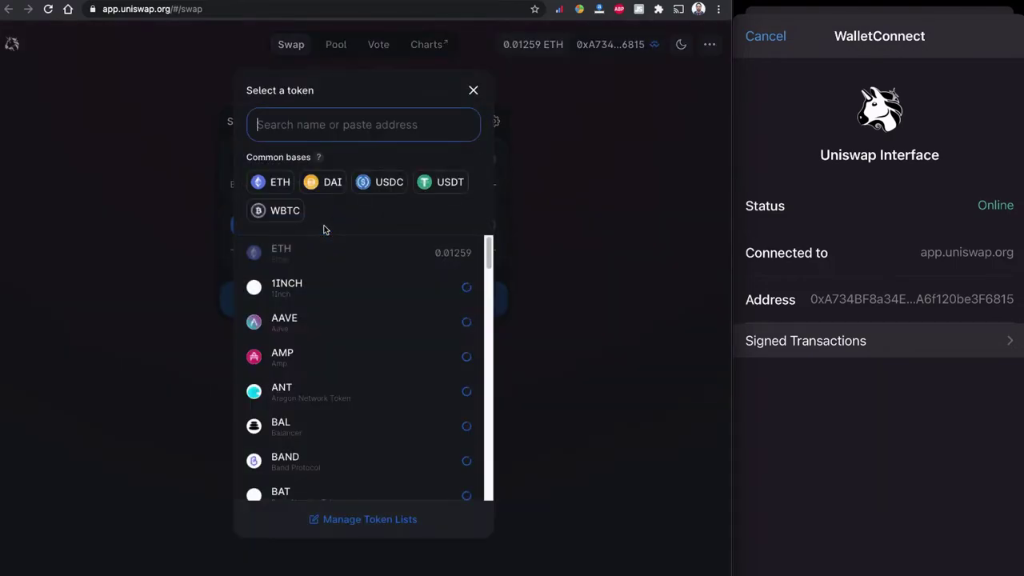
pyautogui.rightClick(387, 126)
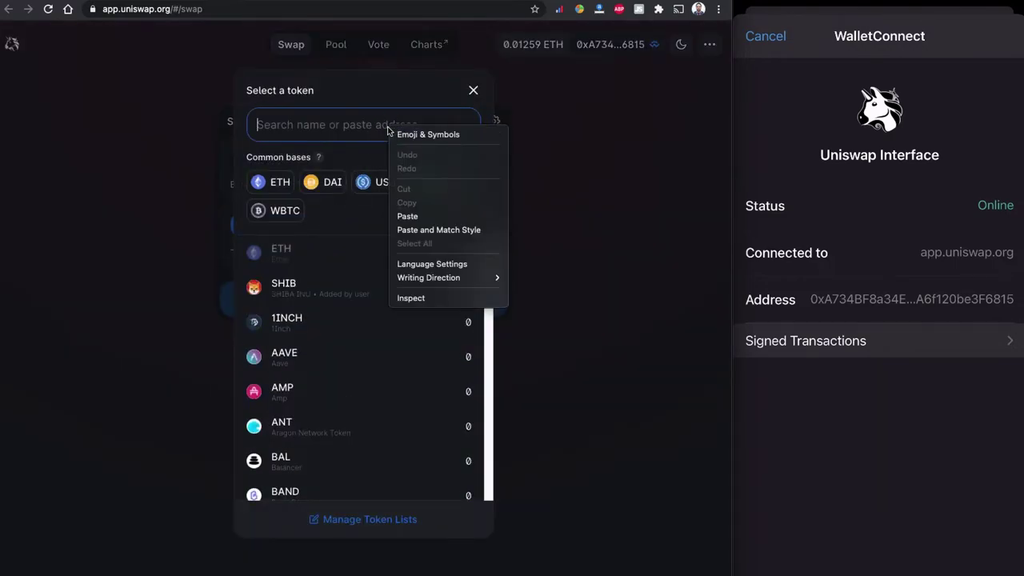
pyautogui.click(422, 216)
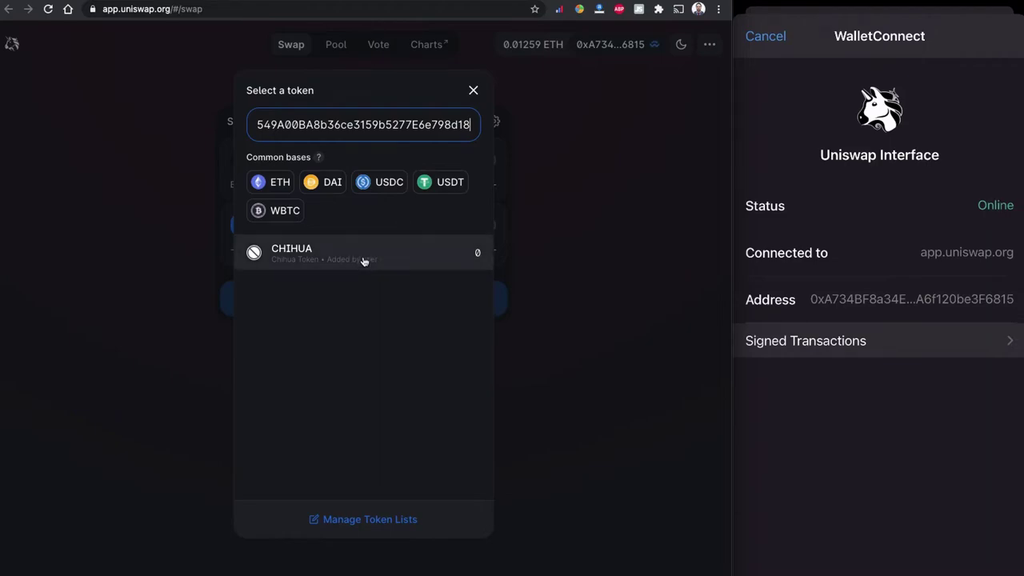
pyautogui.click(430, 260)
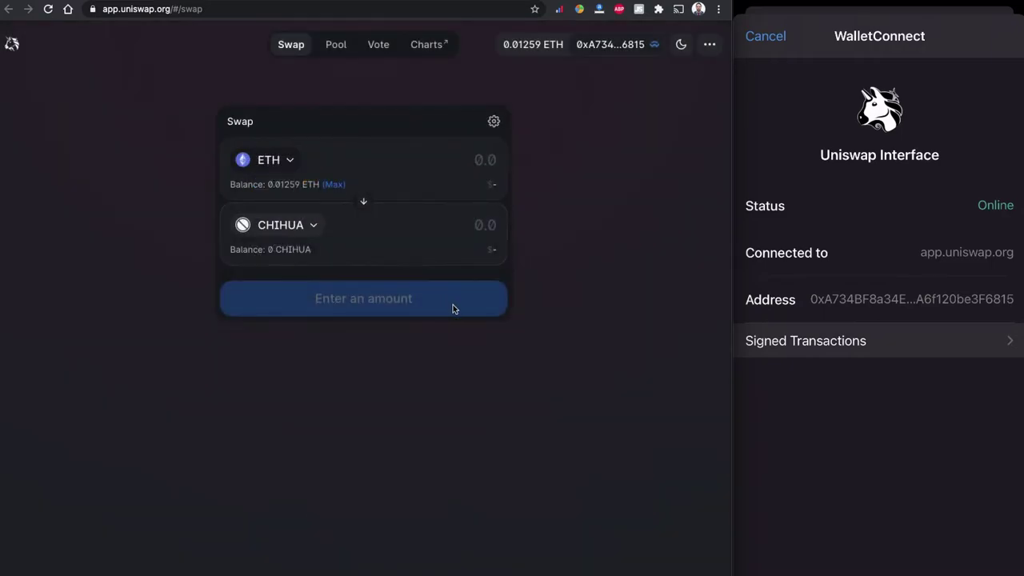
# Set the ETH amount to swap to 0.002 and route the trade through Uniswap V2.
pyautogui.click(335, 185)
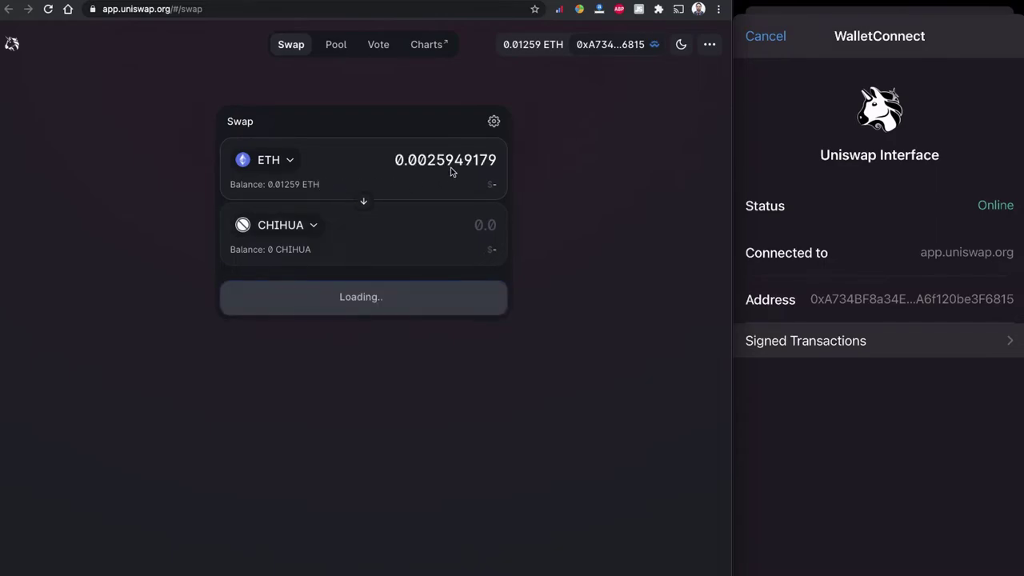
pyautogui.moveTo(436, 160); pyautogui.dragTo(514, 164)
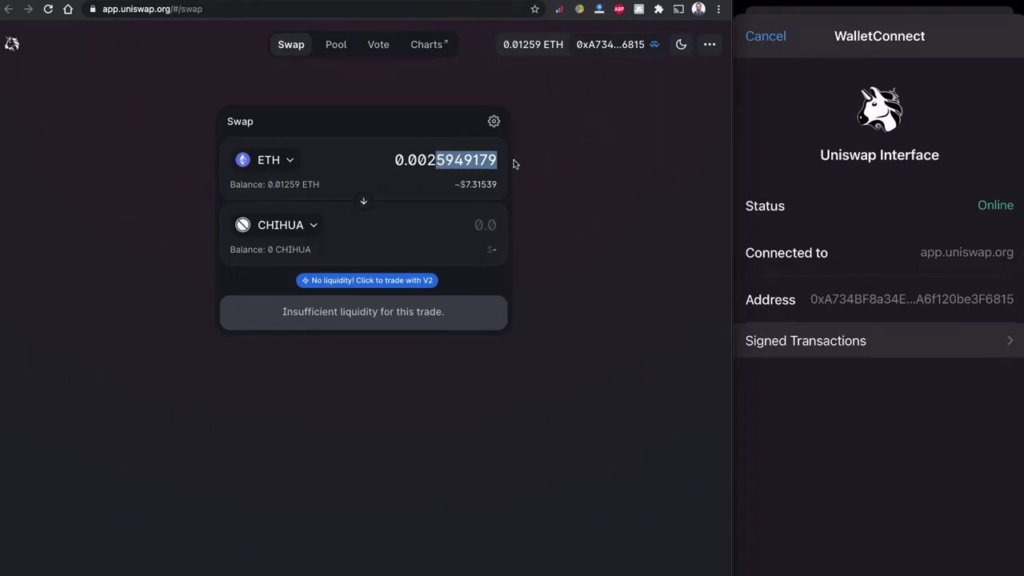
pyautogui.press('BackSpace')
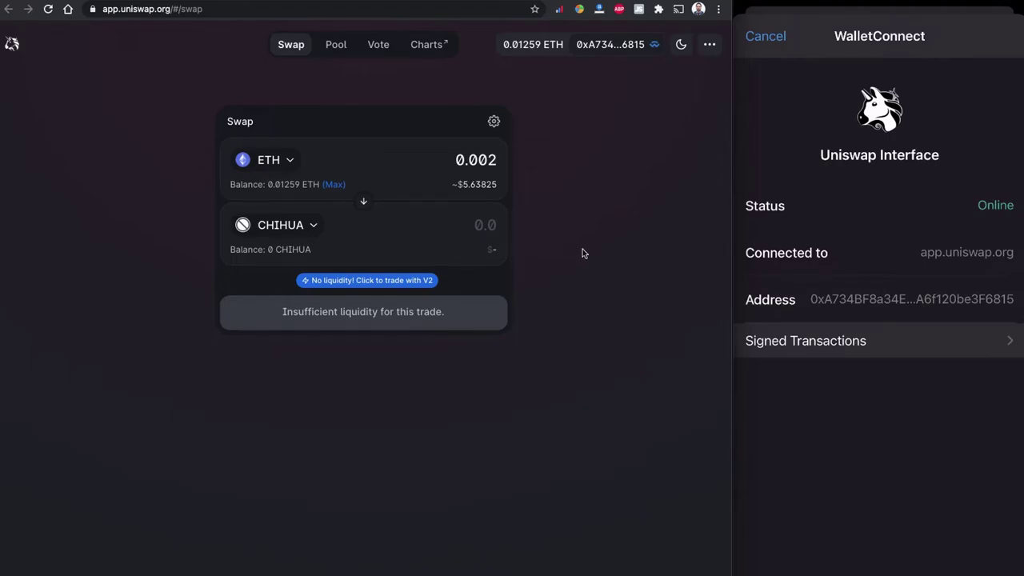
pyautogui.click(403, 281)
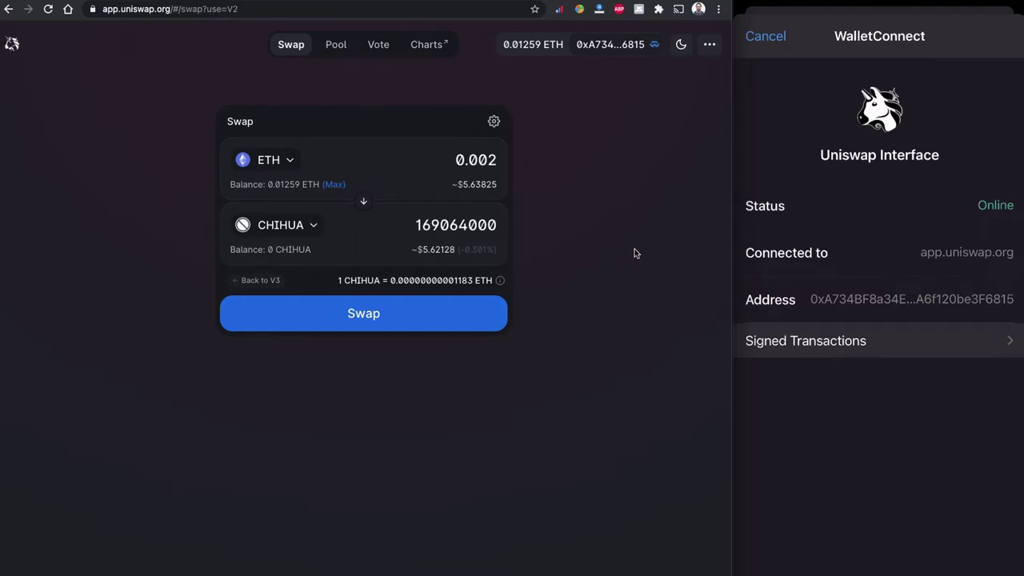
# Submit the swap of 0.002 ETH for CHIHUA, accepting the updated price and confirming the swap.
pyautogui.click(388, 320)
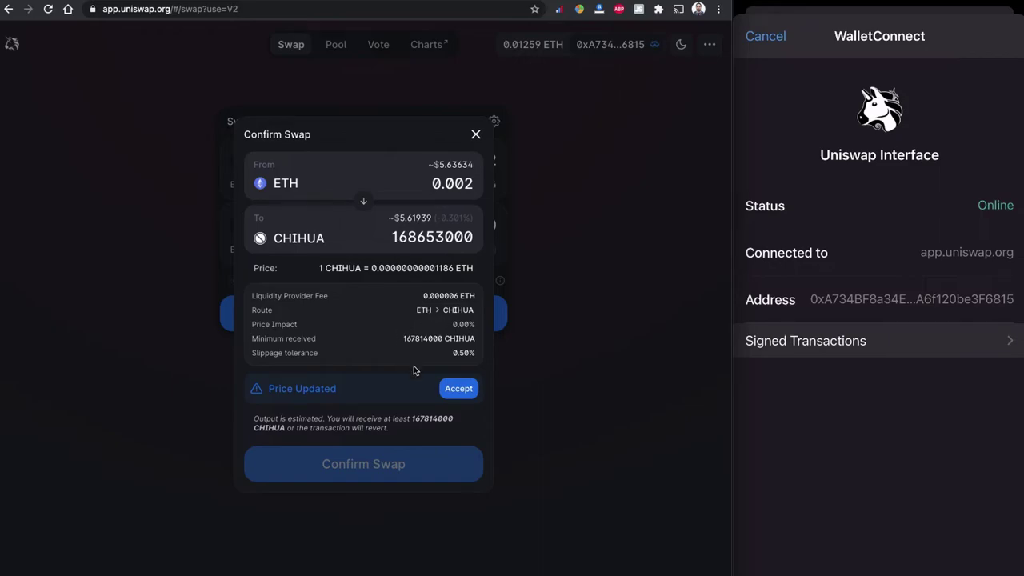
pyautogui.click(454, 388)
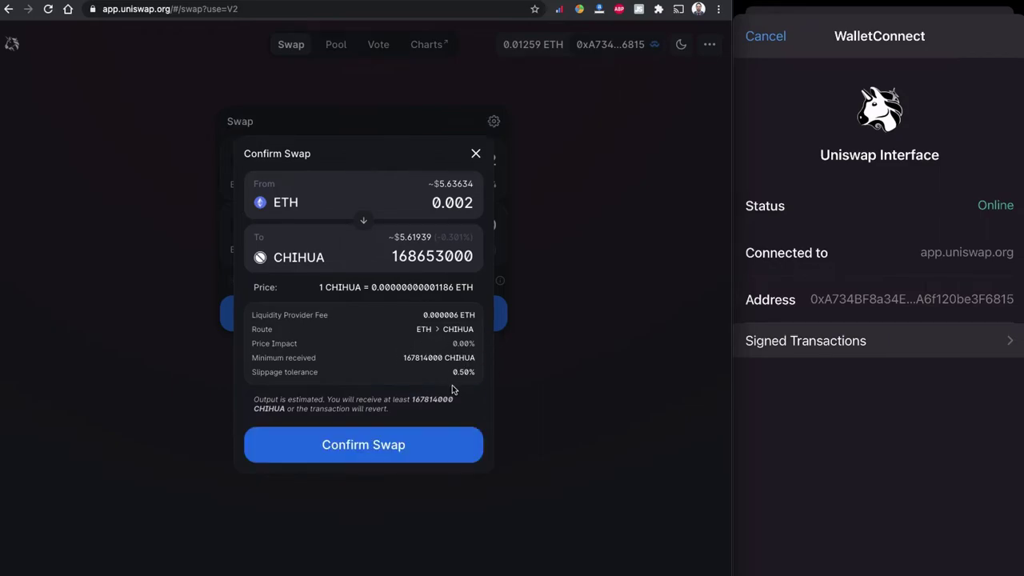
pyautogui.click(417, 448)
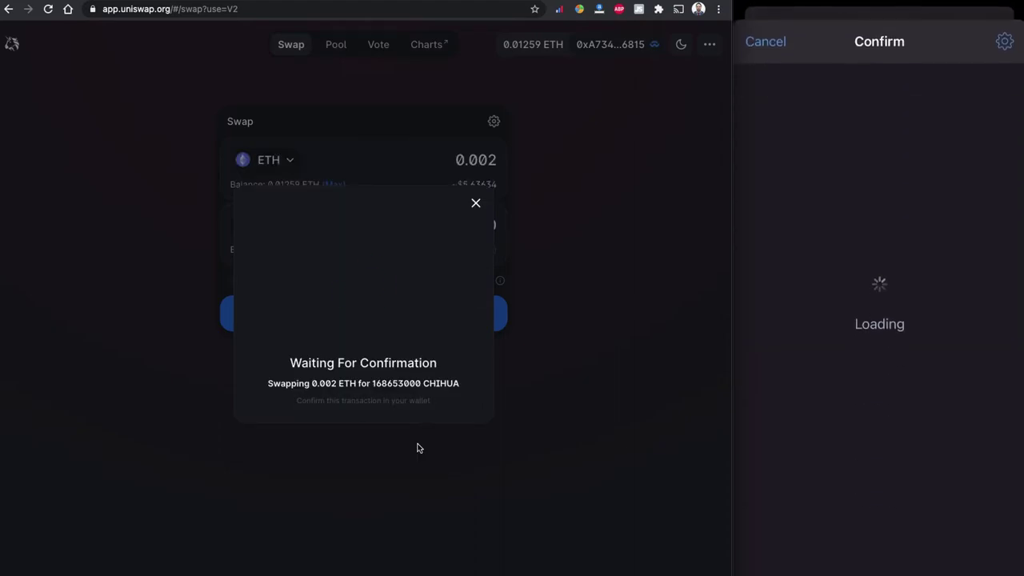